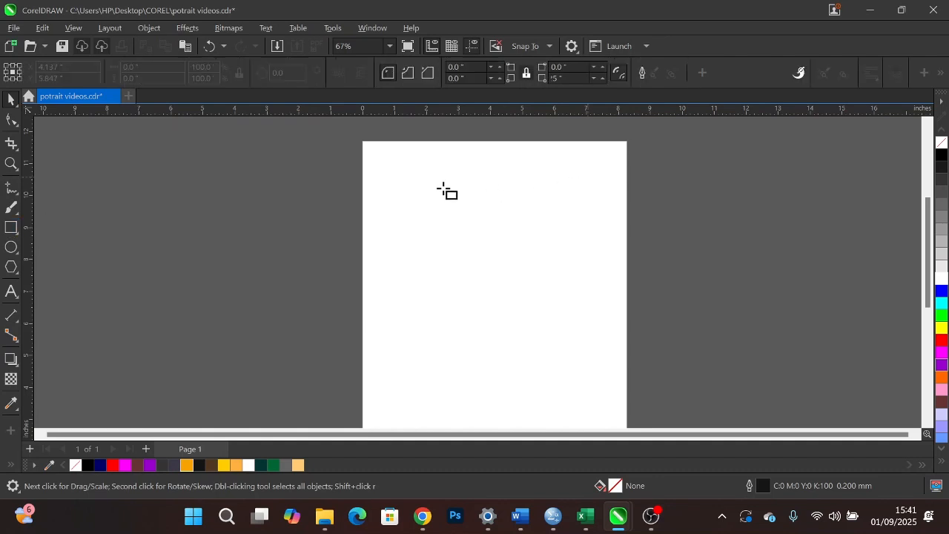
# - Draw a rectangle about 3.73 by 6.02 inches on the page's upper half and round all its corners to about 0.91 inch
pyautogui.moveTo(429, 171); pyautogui.dragTo(548, 363)
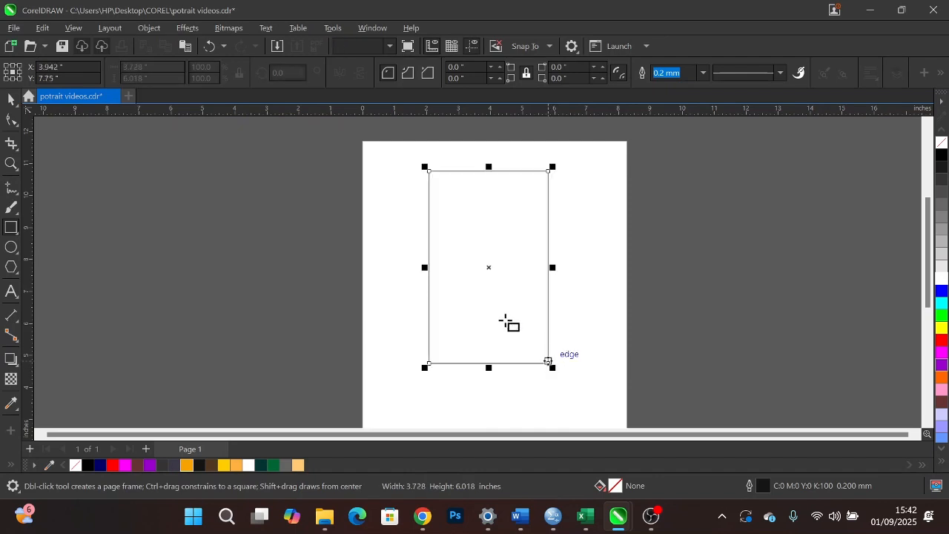
pyautogui.click(10, 119)
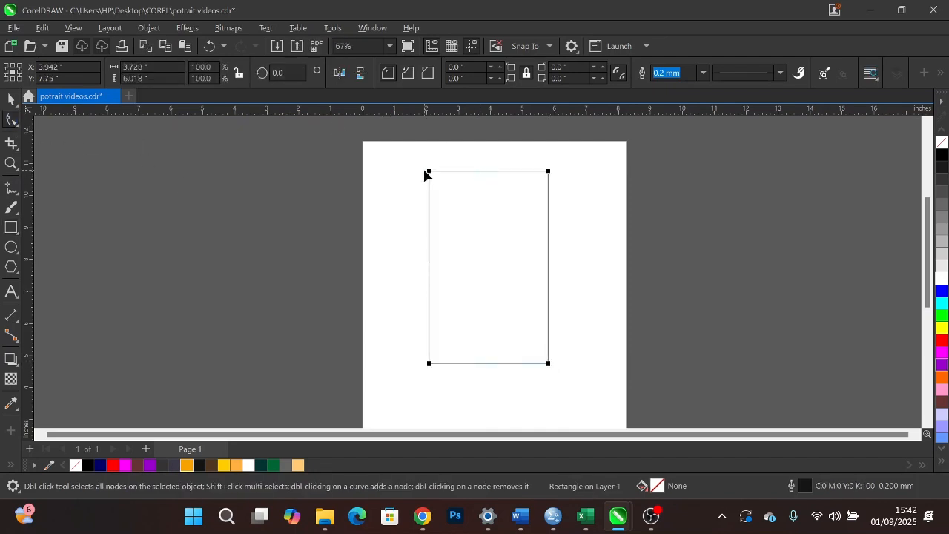
pyautogui.moveTo(428, 173); pyautogui.dragTo(431, 201)
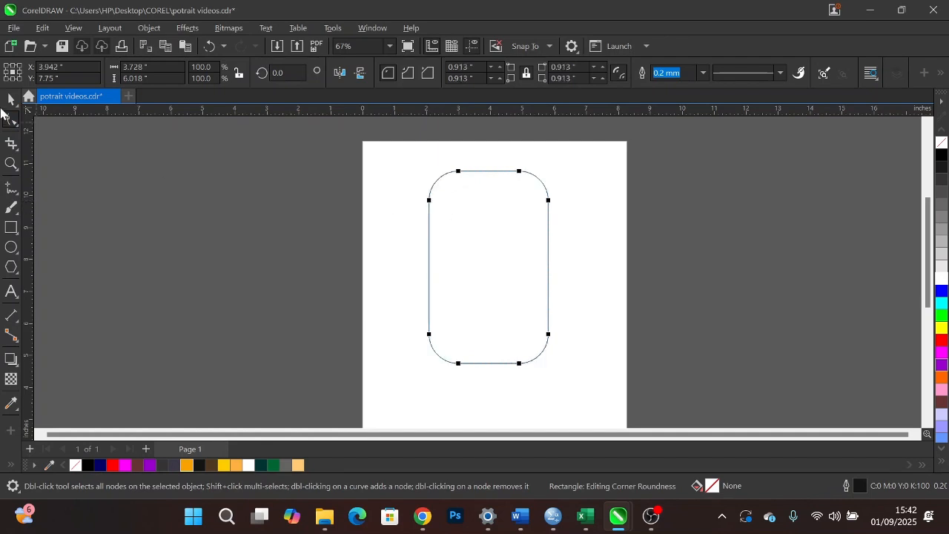
pyautogui.click(10, 99)
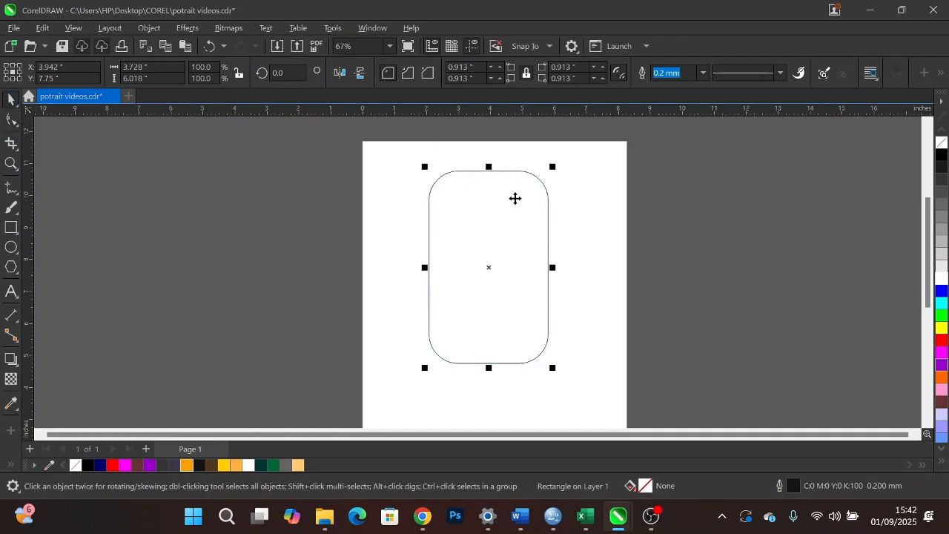
pyautogui.click(516, 198)
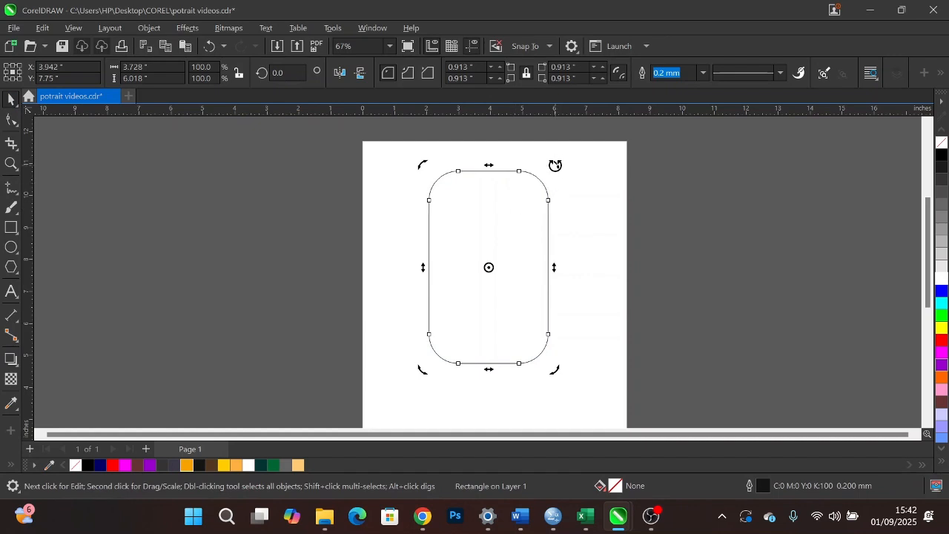
pyautogui.moveTo(555, 164); pyautogui.dragTo(485, 163)
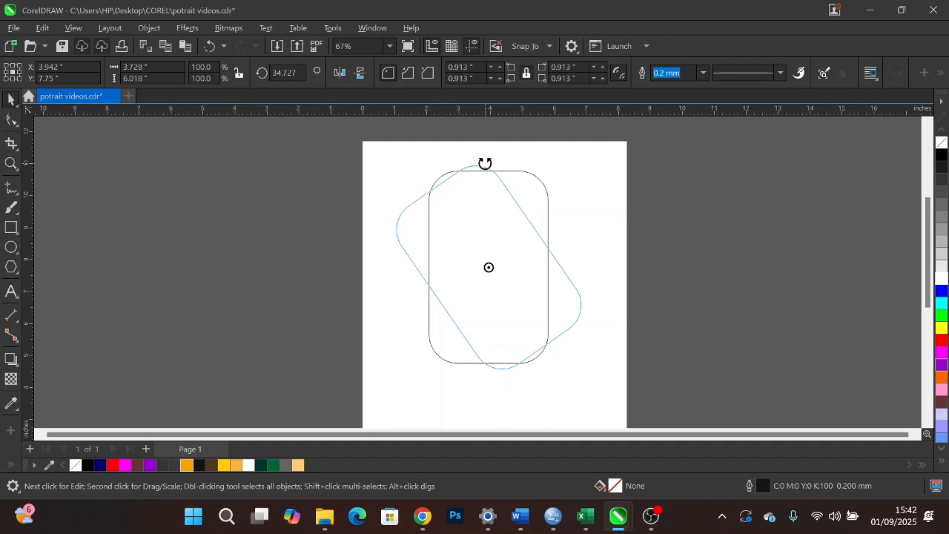
pyautogui.moveTo(485, 163); pyautogui.dragTo(486, 161)
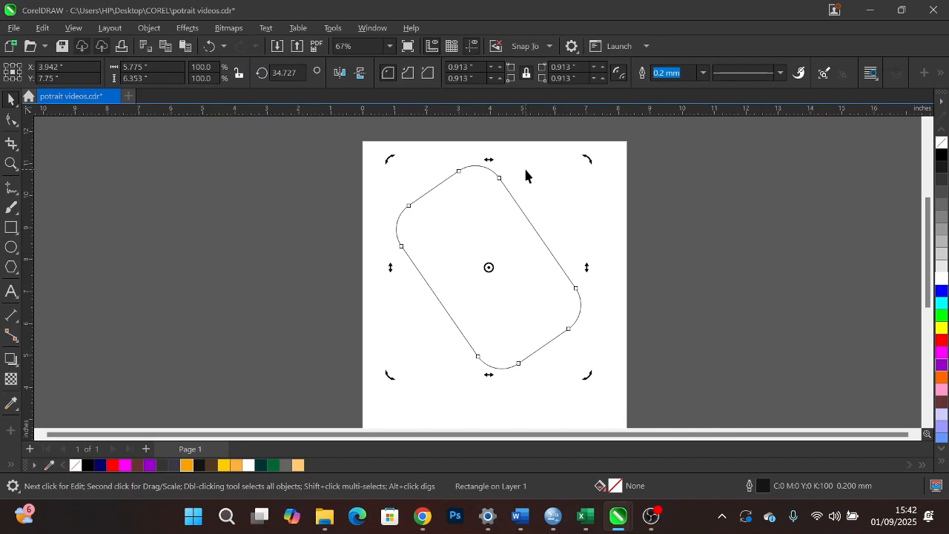
pyautogui.hotkey('ctrl', 'z')
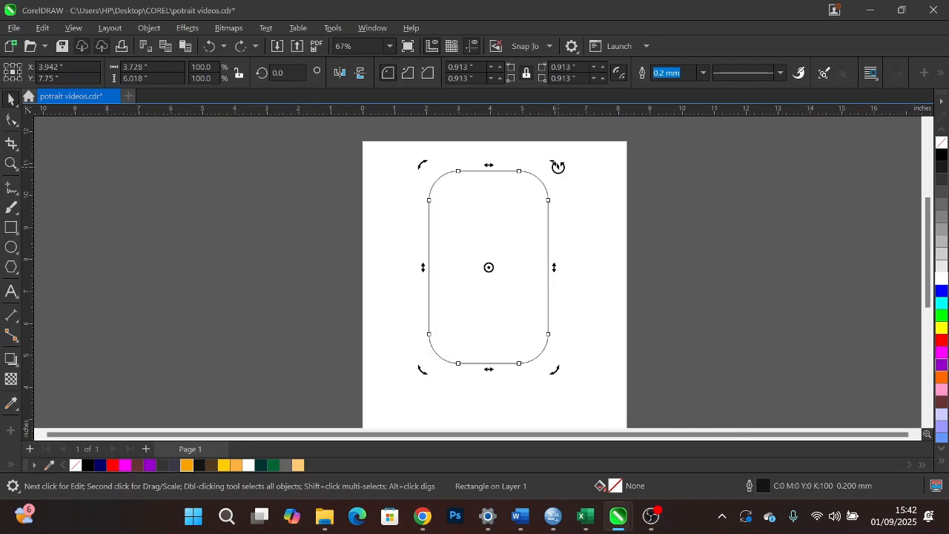
# - Add a copy of the rounded rectangle rotated about 28.4 degrees, and Smart Fill its piece protruding on the upper left with orange
pyautogui.moveTo(552, 166); pyautogui.dragTo(497, 164)
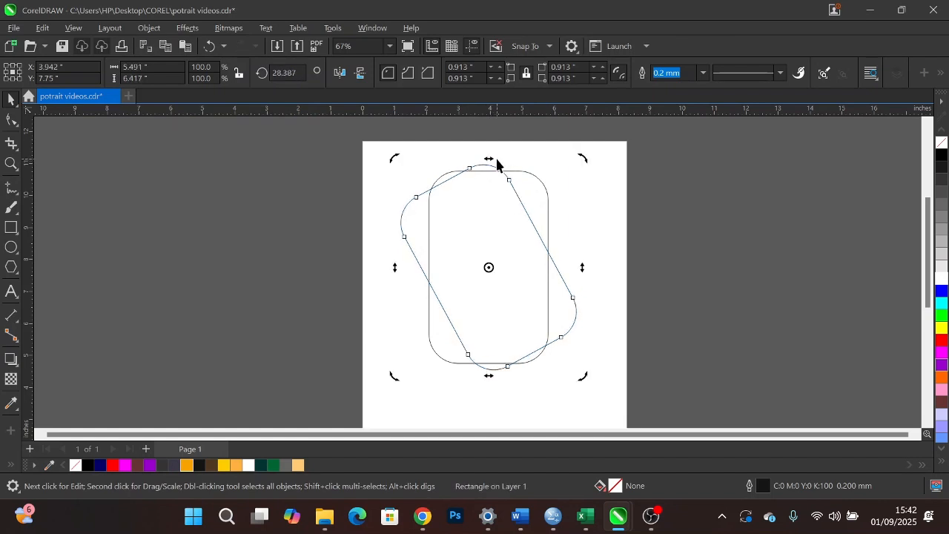
pyautogui.click(13, 465)
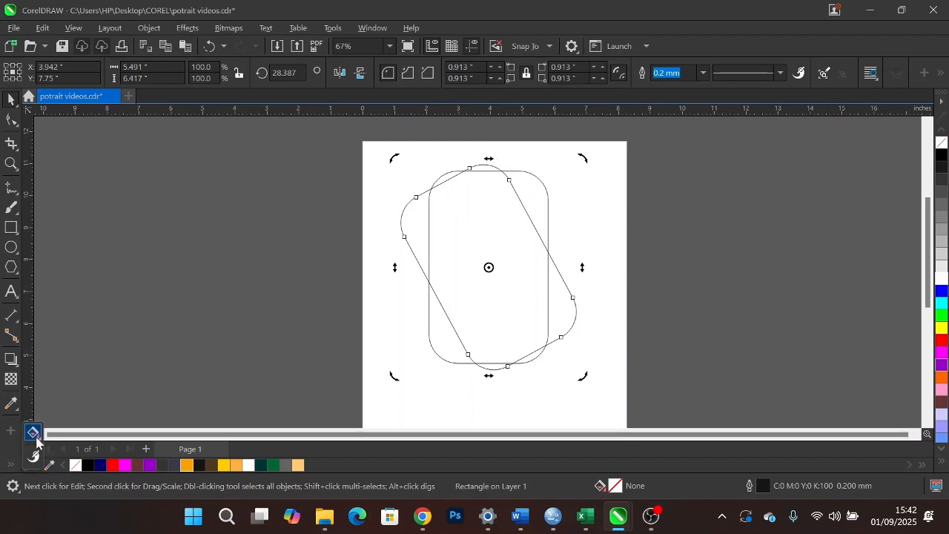
pyautogui.click(33, 433)
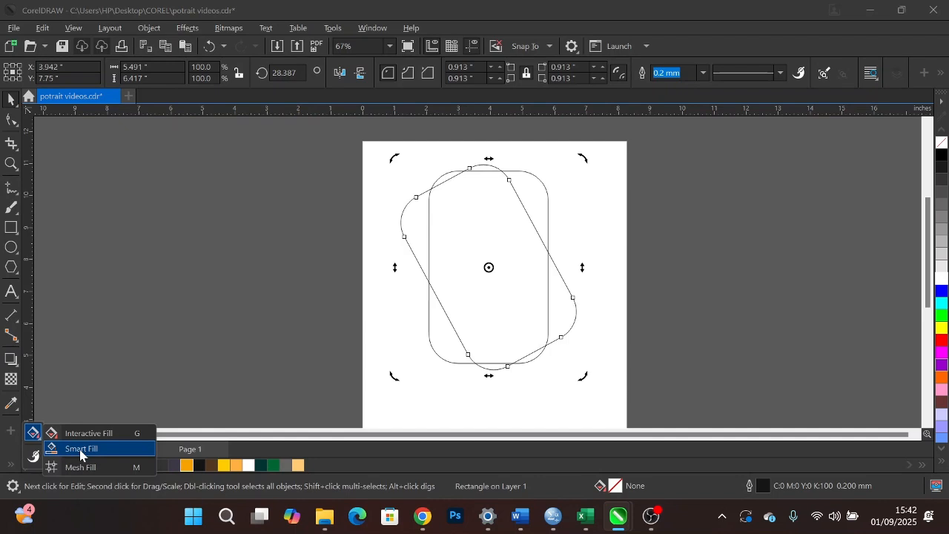
pyautogui.click(80, 448)
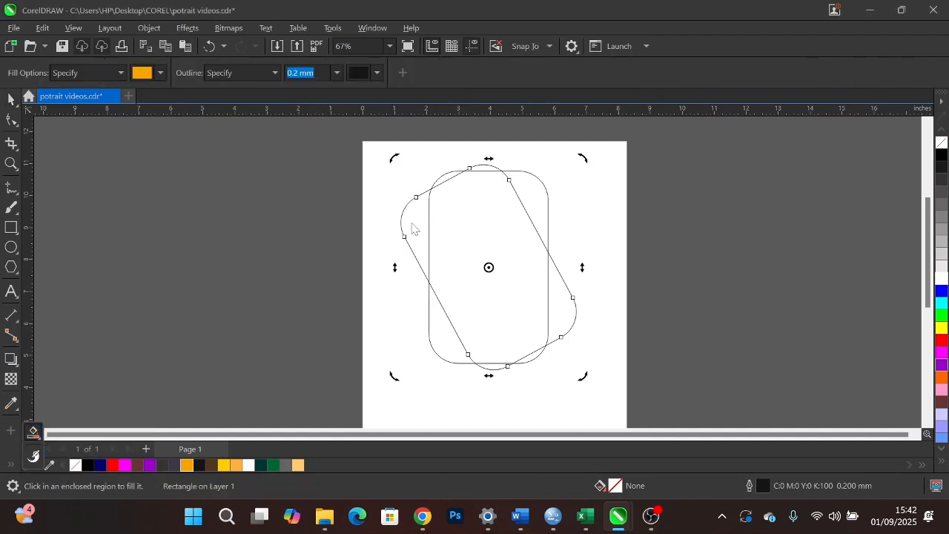
pyautogui.click(417, 220)
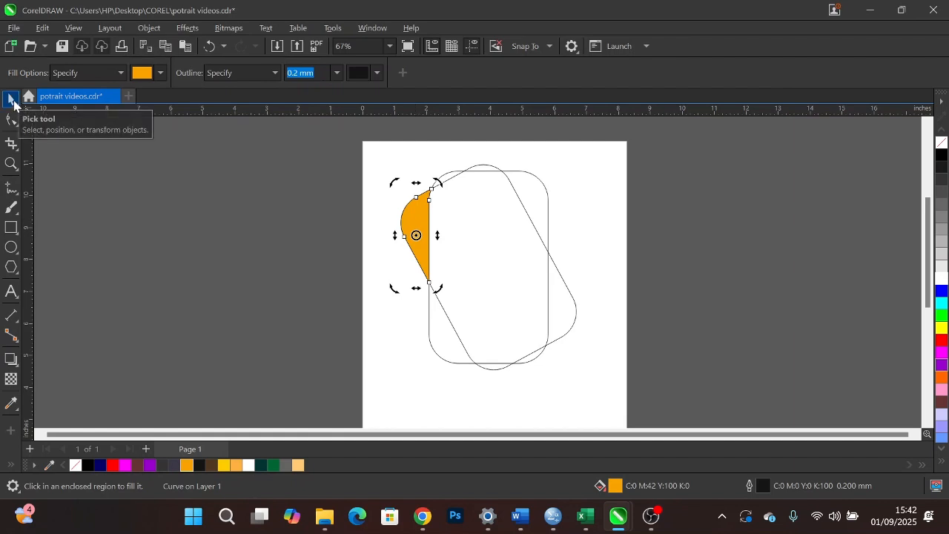
pyautogui.click(15, 101)
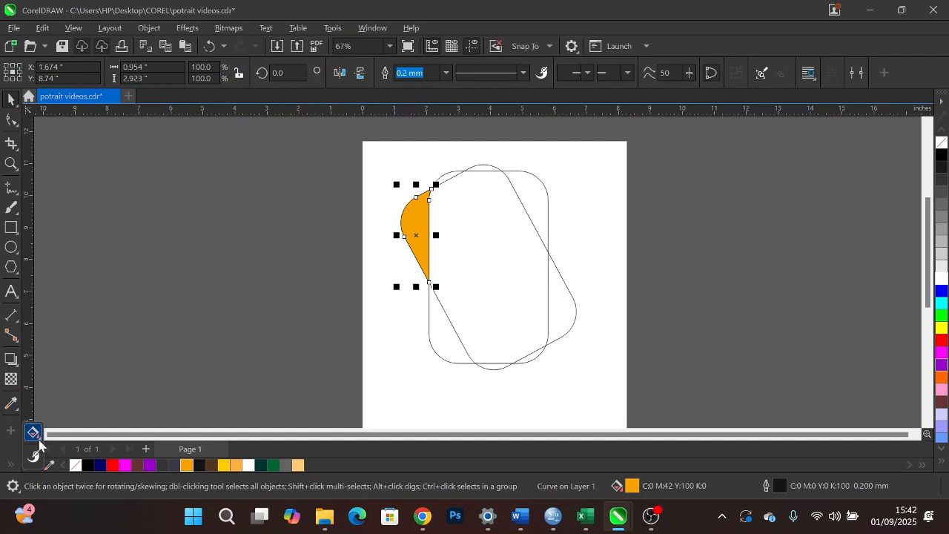
# - Give the orange piece a near-vertical fountain fill with black at both ends and an orange node at 40%
pyautogui.click(38, 444)
pyautogui.click(45, 435)
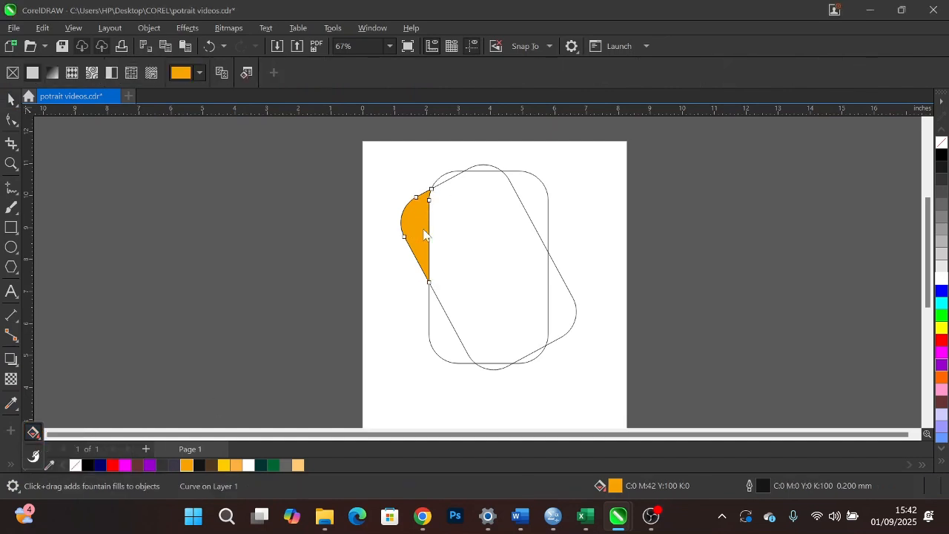
pyautogui.moveTo(428, 195); pyautogui.dragTo(418, 271)
pyautogui.click(424, 190)
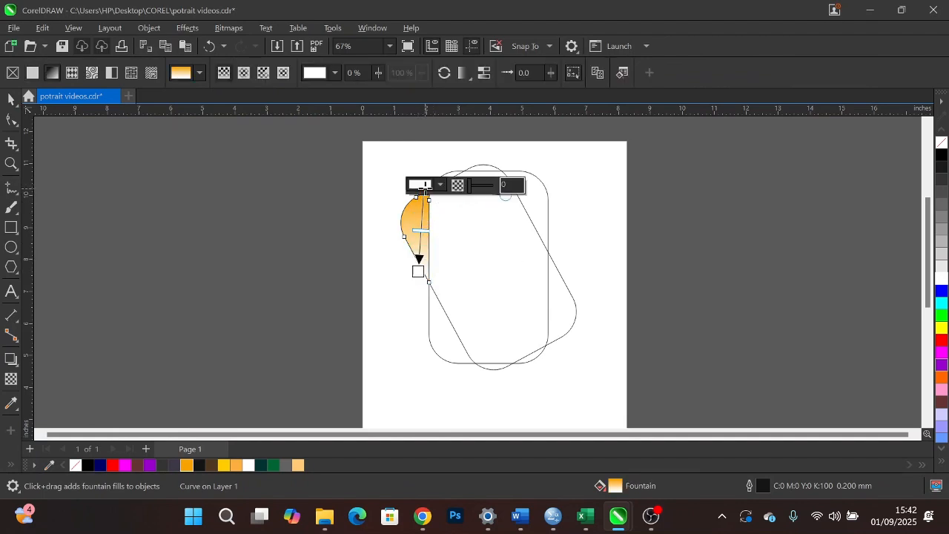
pyautogui.click(942, 154)
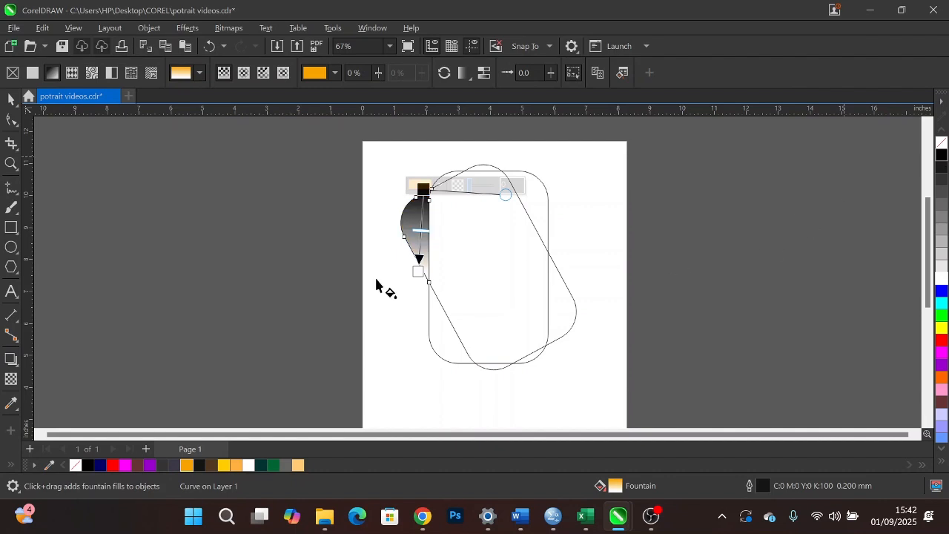
pyautogui.click(418, 272)
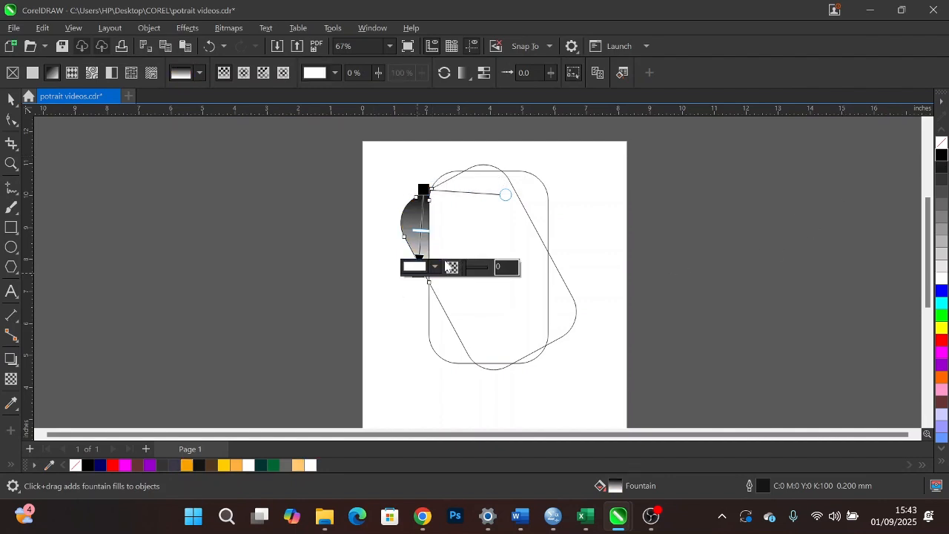
pyautogui.click(941, 155)
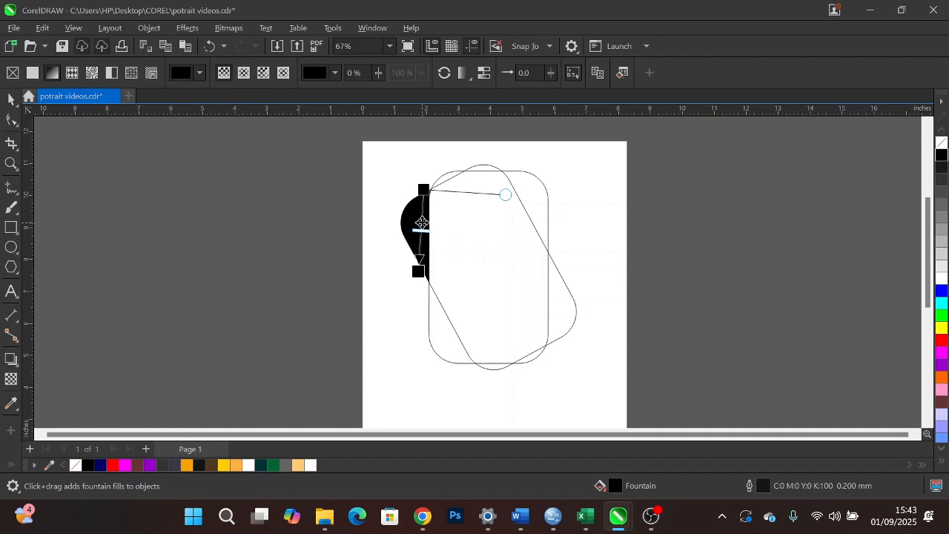
pyautogui.doubleClick(422, 223)
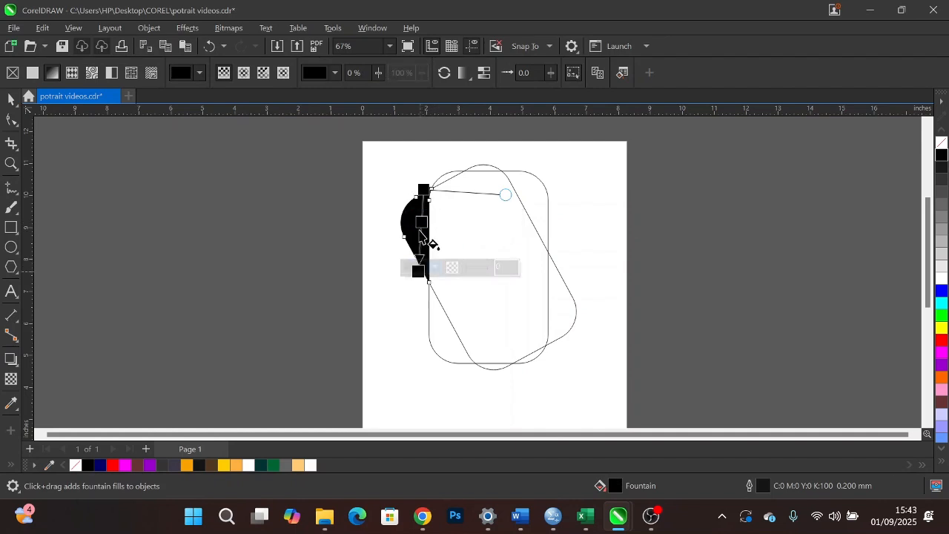
pyautogui.click(188, 466)
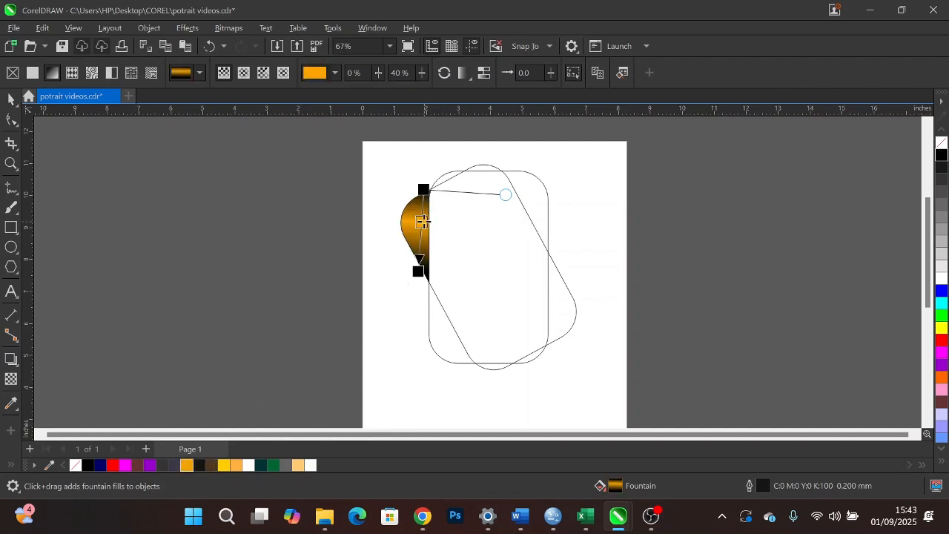
# - Stretch the fountain fill so both black ends lie beyond the piece, and set the orange node at 49%
pyautogui.moveTo(418, 267); pyautogui.dragTo(406, 315)
pyautogui.moveTo(427, 185); pyautogui.dragTo(440, 144)
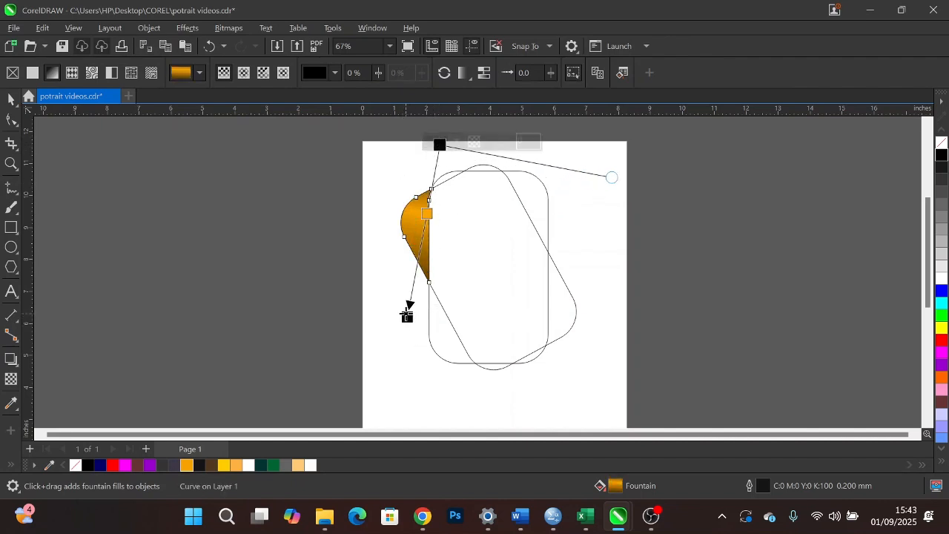
pyautogui.moveTo(407, 316); pyautogui.dragTo(410, 294)
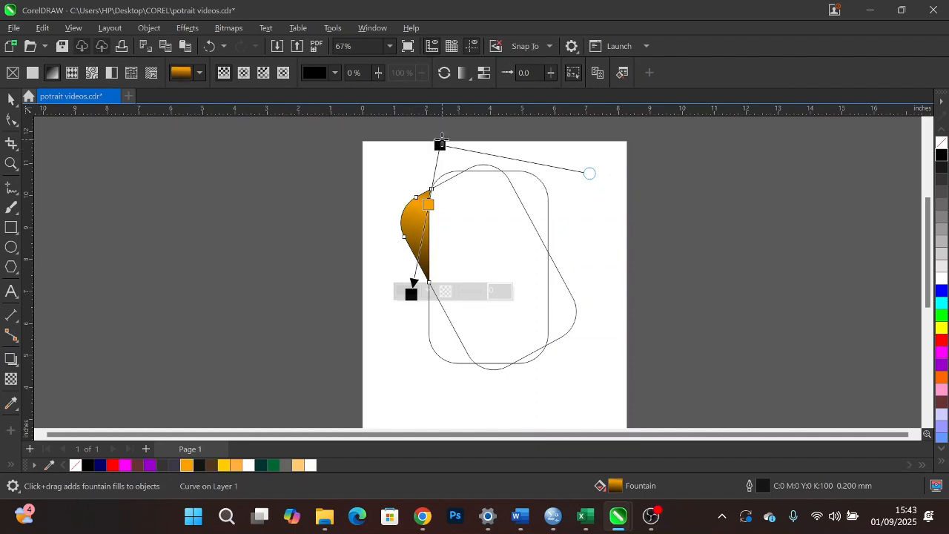
pyautogui.moveTo(439, 144); pyautogui.dragTo(426, 167)
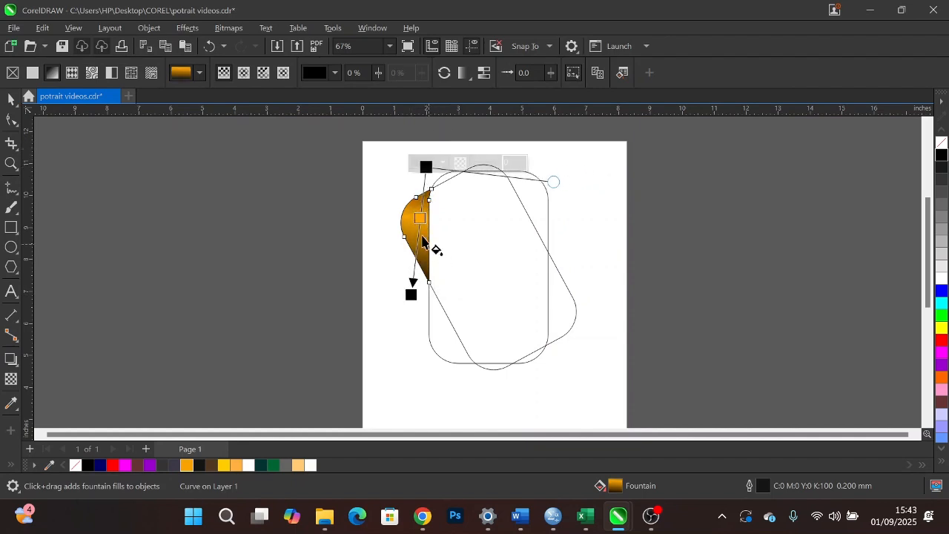
pyautogui.moveTo(420, 218); pyautogui.dragTo(419, 229)
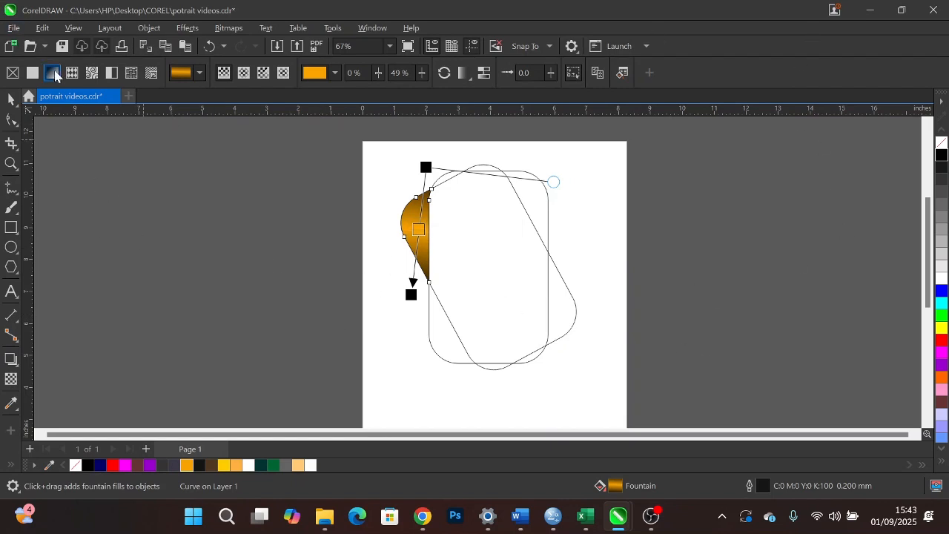
pyautogui.click(11, 98)
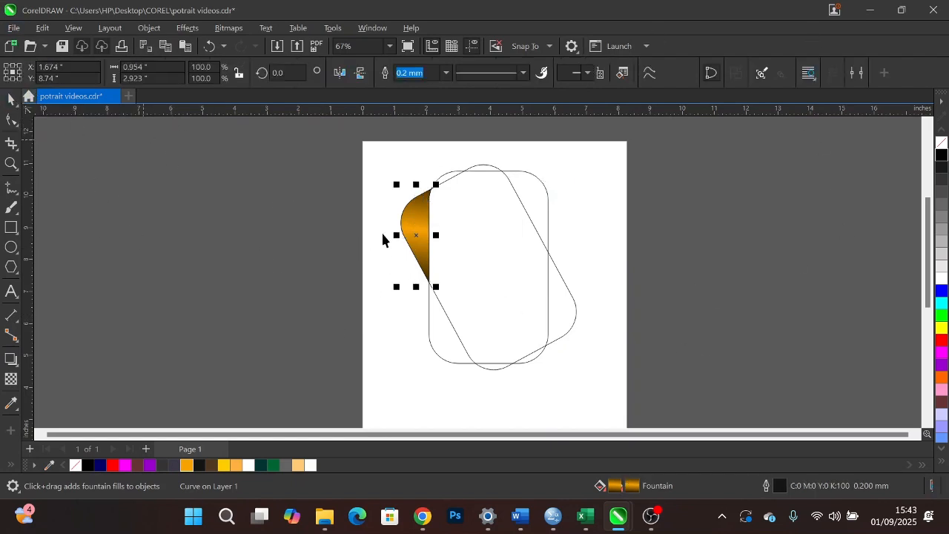
# - Set the gradient piece's outline to 0.5 mm wide and white
pyautogui.click(417, 234)
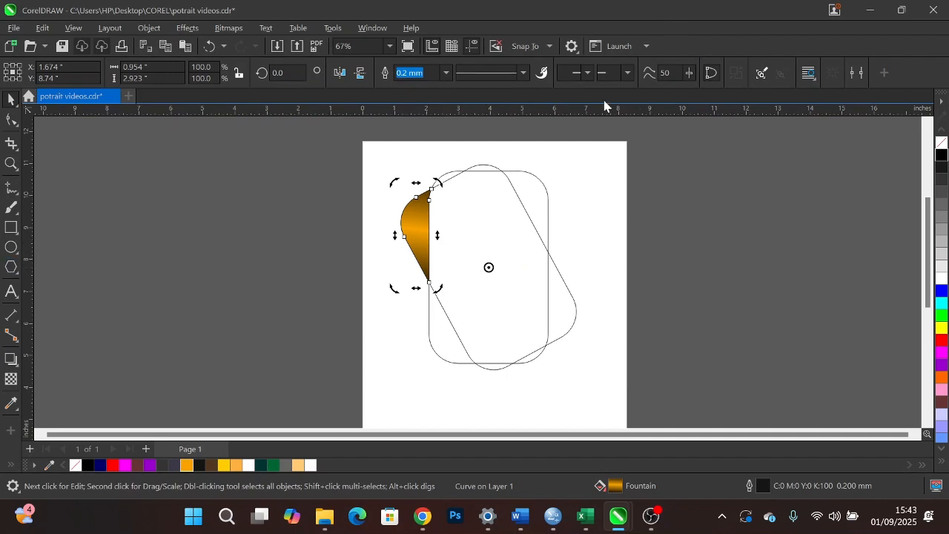
pyautogui.click(446, 71)
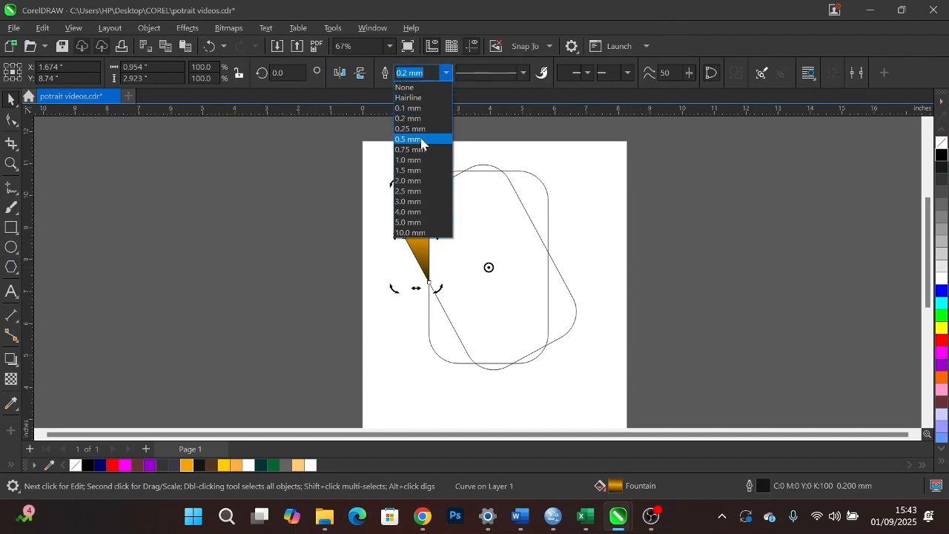
pyautogui.click(411, 139)
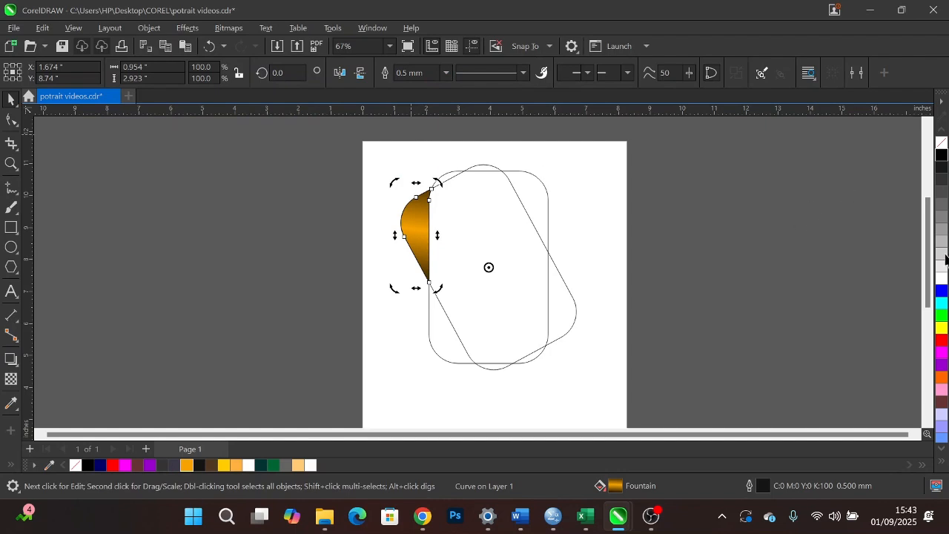
pyautogui.rightClick(943, 280)
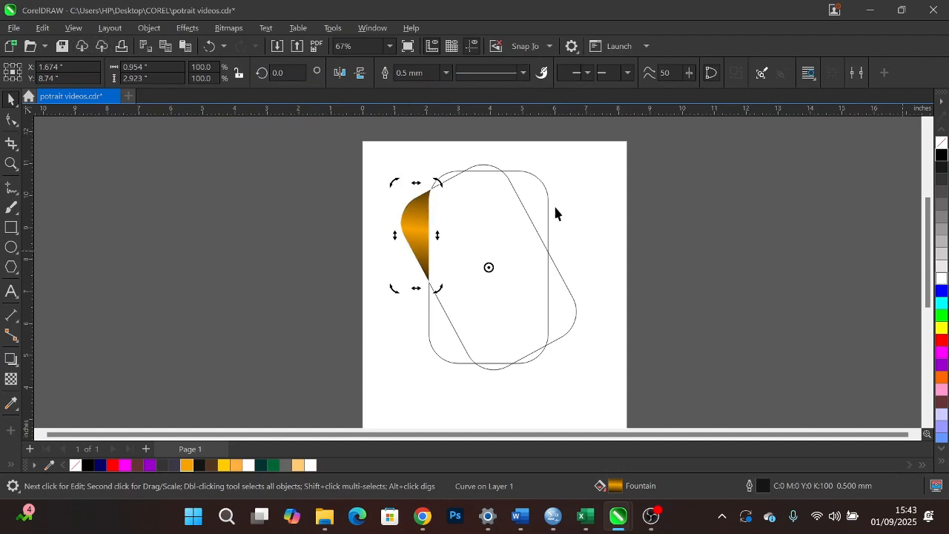
# - Delete both the rotated and the upright rounded rectangles, leaving only the gradient piece
pyautogui.click(491, 213)
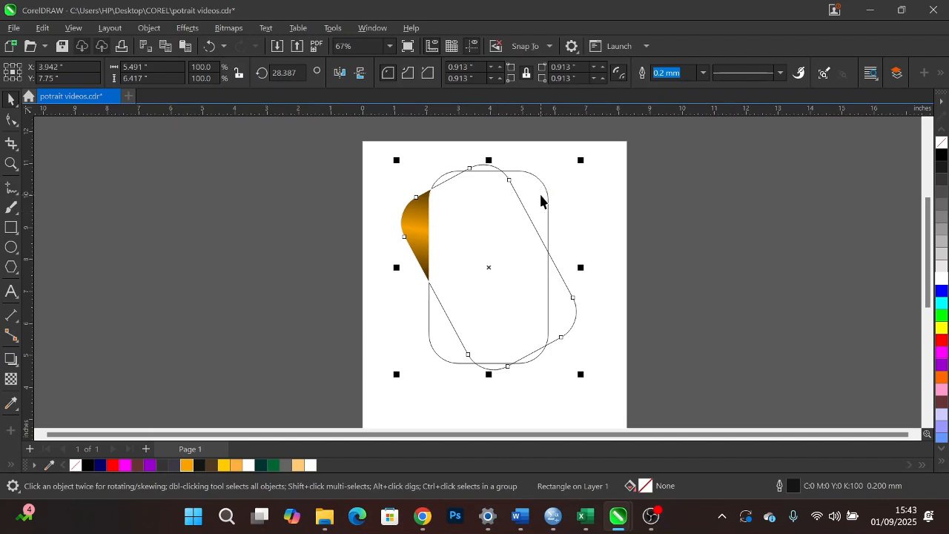
pyautogui.press('Delete')
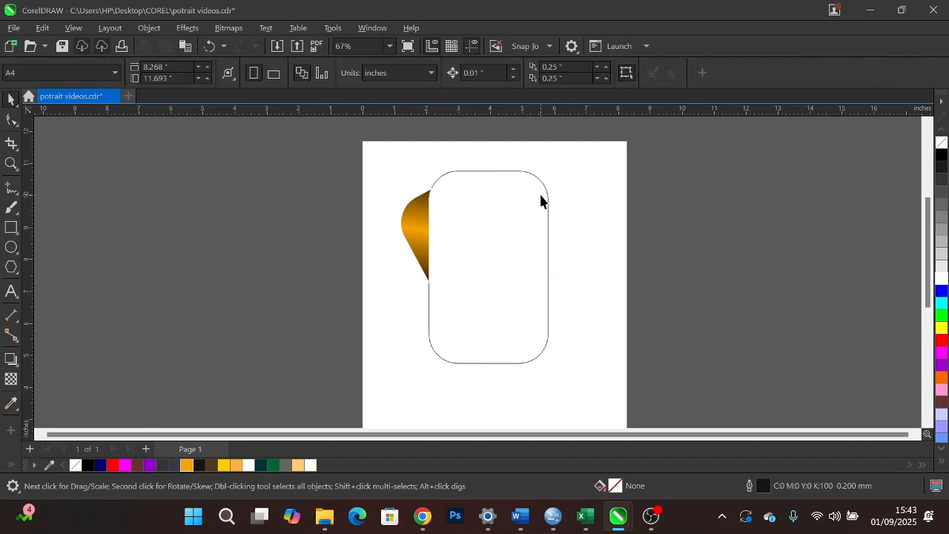
pyautogui.click(540, 200)
pyautogui.press('Delete')
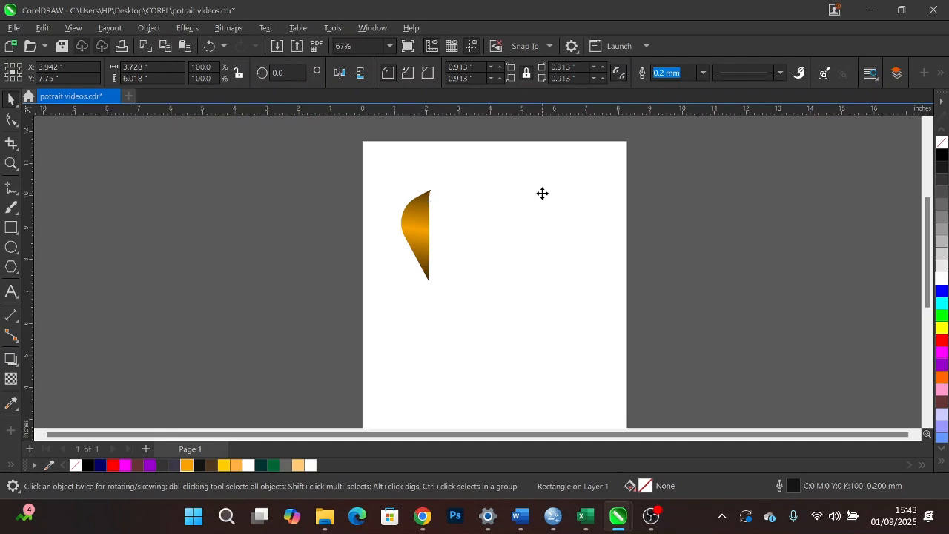
# - Create a copy of the gradient piece rotated about 30 degrees clockwise around the central rotation point
pyautogui.click(418, 232)
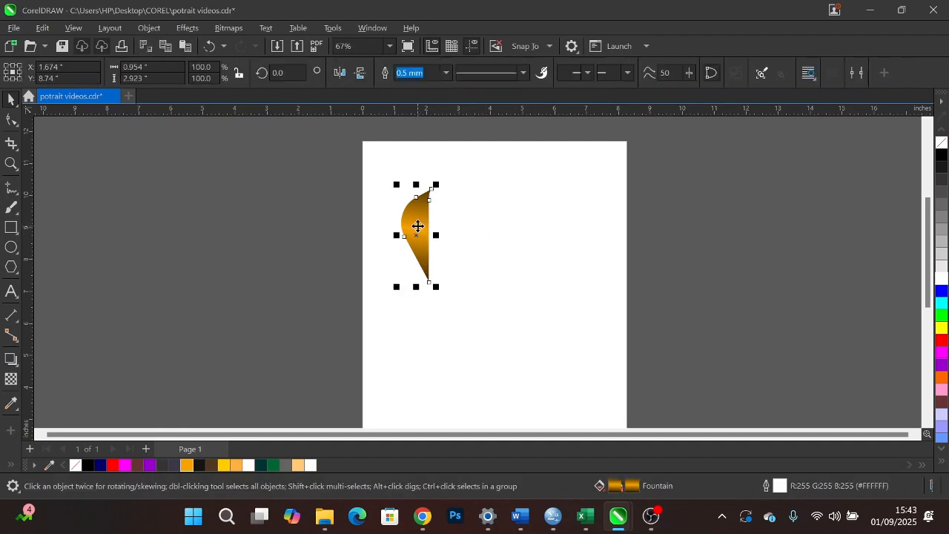
pyautogui.click(417, 224)
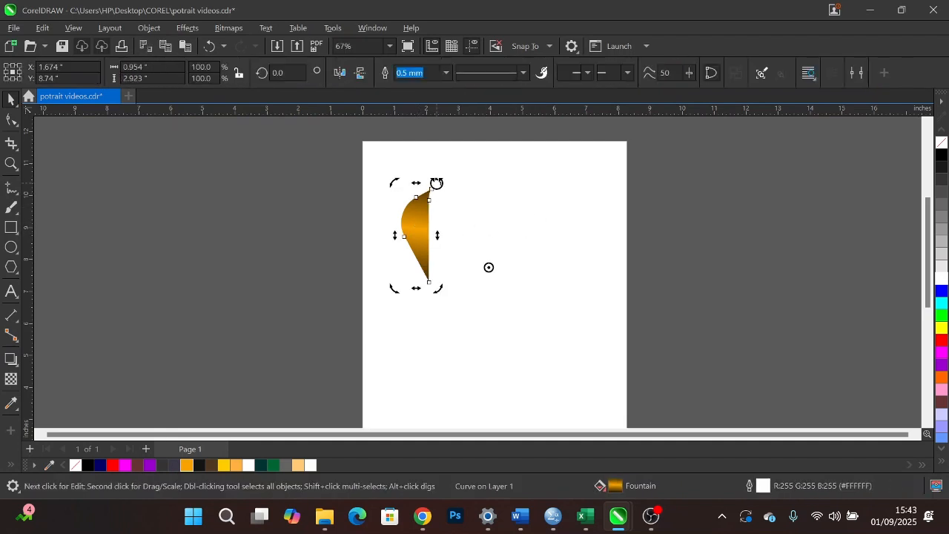
pyautogui.moveTo(441, 180); pyautogui.dragTo(485, 149)
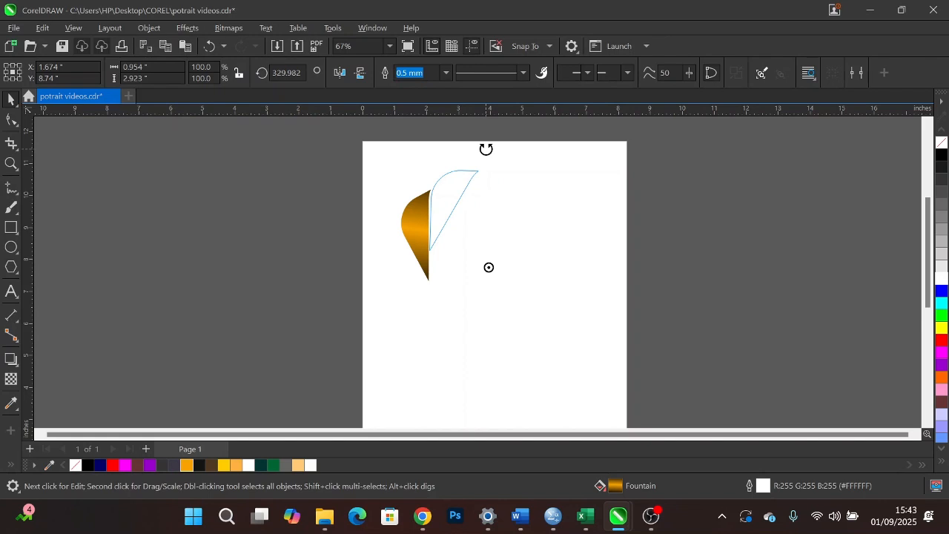
pyautogui.rightClick(486, 149)
pyautogui.moveTo(485, 154); pyautogui.dragTo(485, 155)
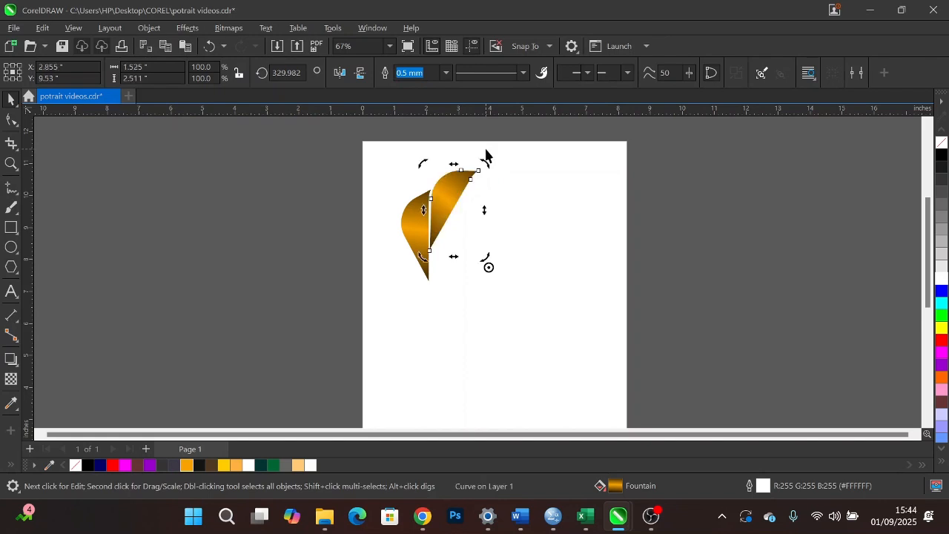
# - Repeat the rotated duplication until 12 gradient pieces form a complete ring around the central point
pyautogui.hotkey('ctrl', 'r')
pyautogui.hotkey('ctrl', 'r')
pyautogui.hotkey('ctrl', 'r')
pyautogui.hotkey('ctrl', 'r')
pyautogui.hotkey('ctrl', 'r')
pyautogui.hotkey('ctrl', 'r')
pyautogui.hotkey('ctrl', 'r')
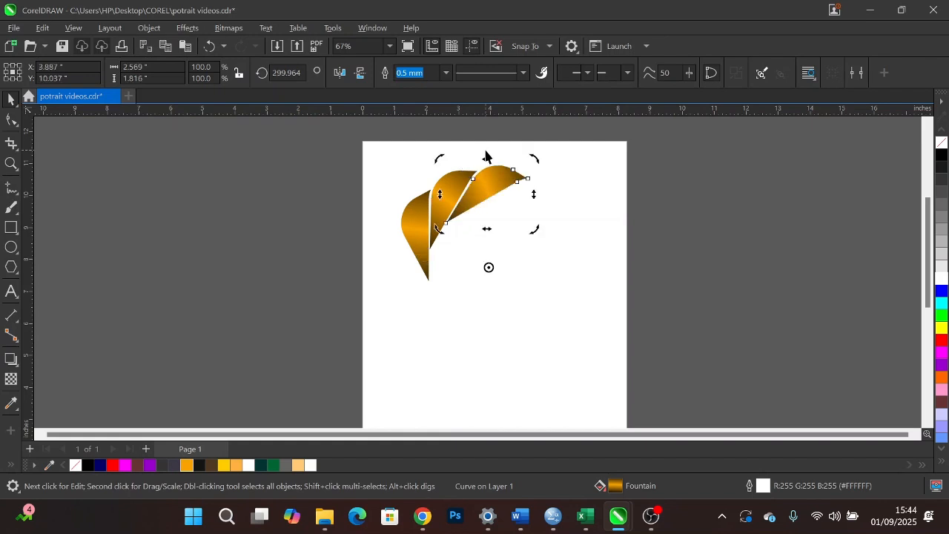
pyautogui.hotkey('ctrl', 'r')
pyautogui.hotkey('ctrl', 'r')
pyautogui.hotkey('ctrl', 'r')
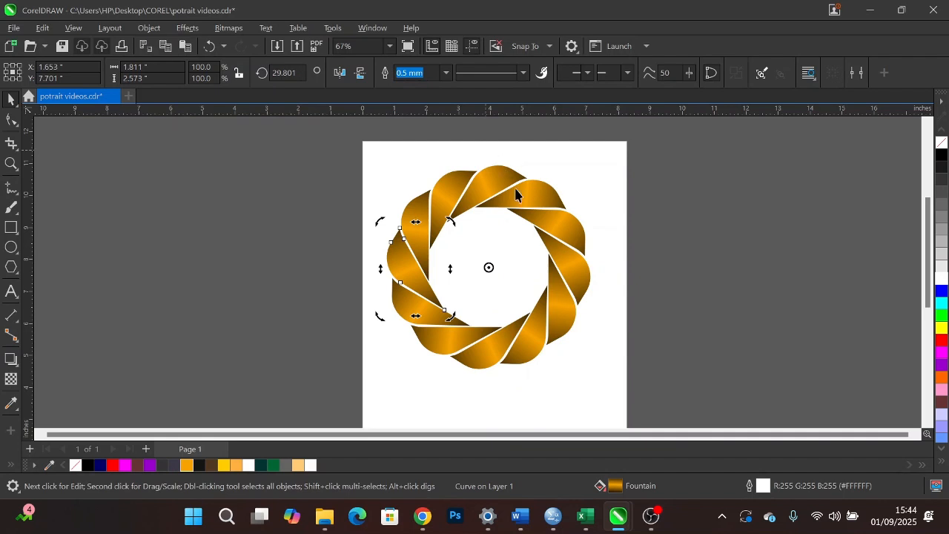
pyautogui.click(682, 195)
# - Group all 12 pieces of the ring into one object
pyautogui.scroll(-1, 451, 276)
pyautogui.scroll(-1, 476, 233)
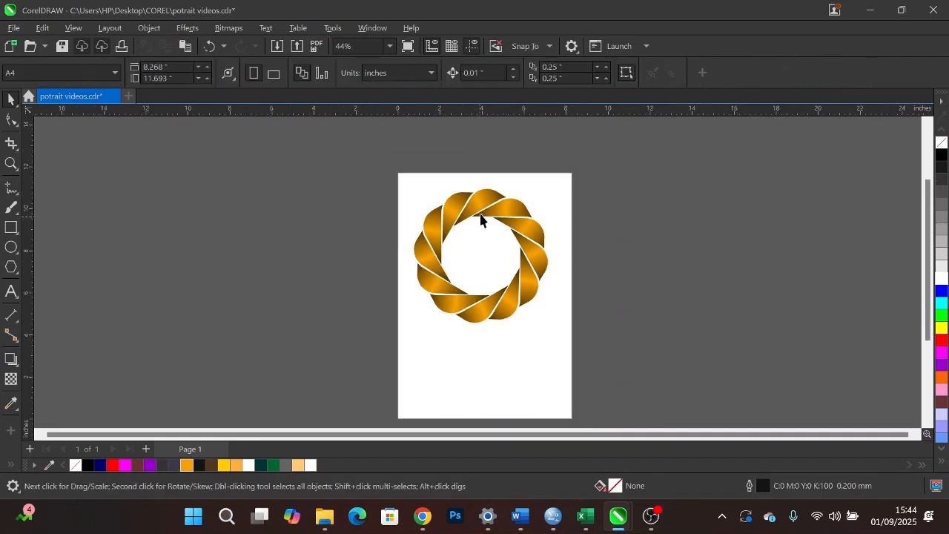
pyautogui.moveTo(276, 135); pyautogui.dragTo(621, 379)
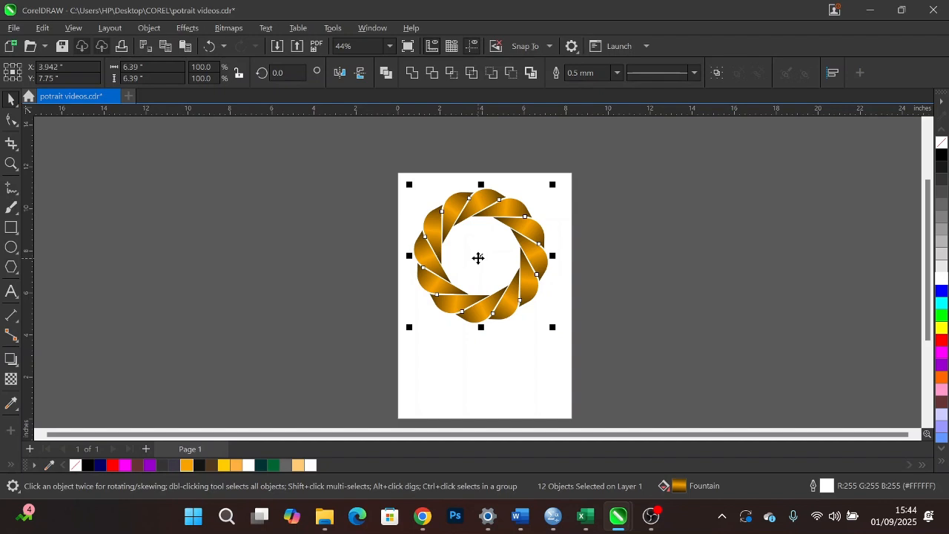
pyautogui.hotkey('ctrl', 'g')
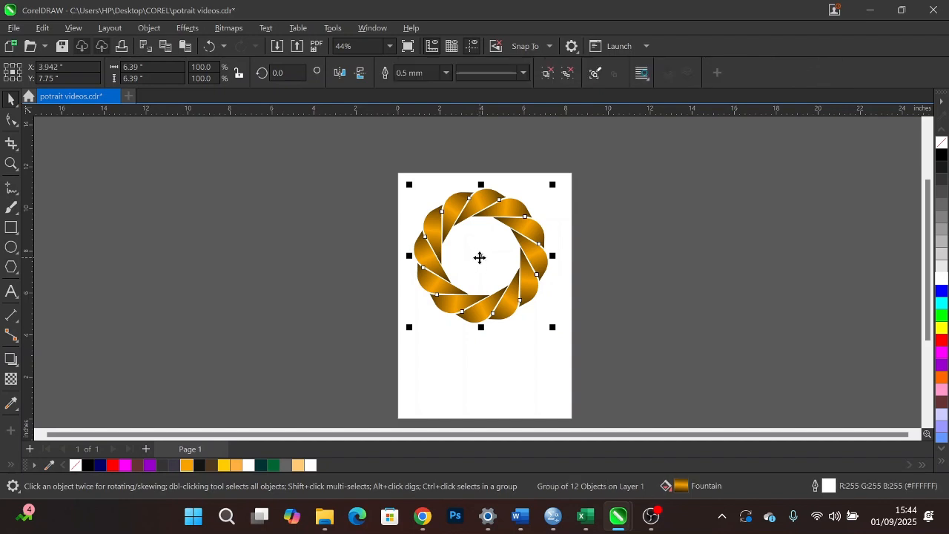
# - Place a copy of the grouped ring straight below the original, keeping the original in place
pyautogui.scroll(-2, 479, 257)
pyautogui.moveTo(489, 275); pyautogui.dragTo(489, 343)
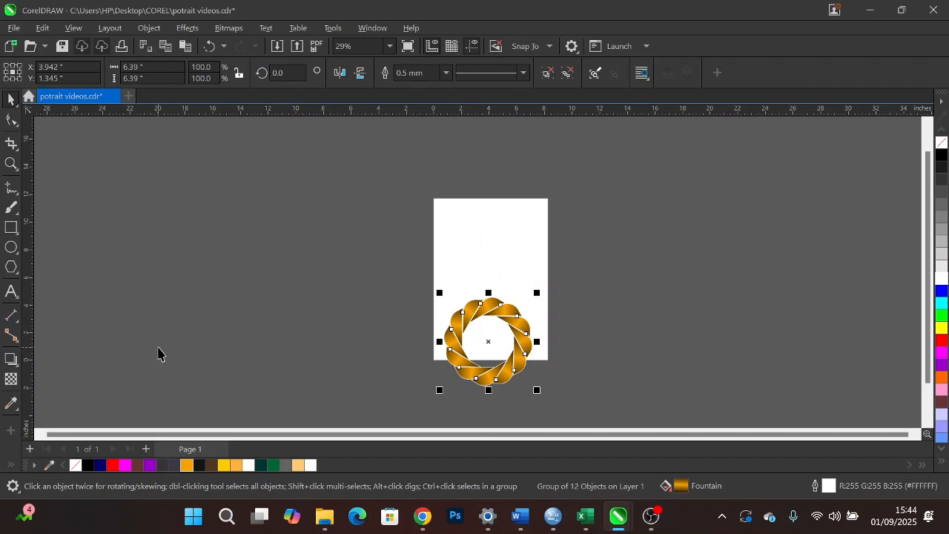
pyautogui.hotkey('ctrl', 'z')
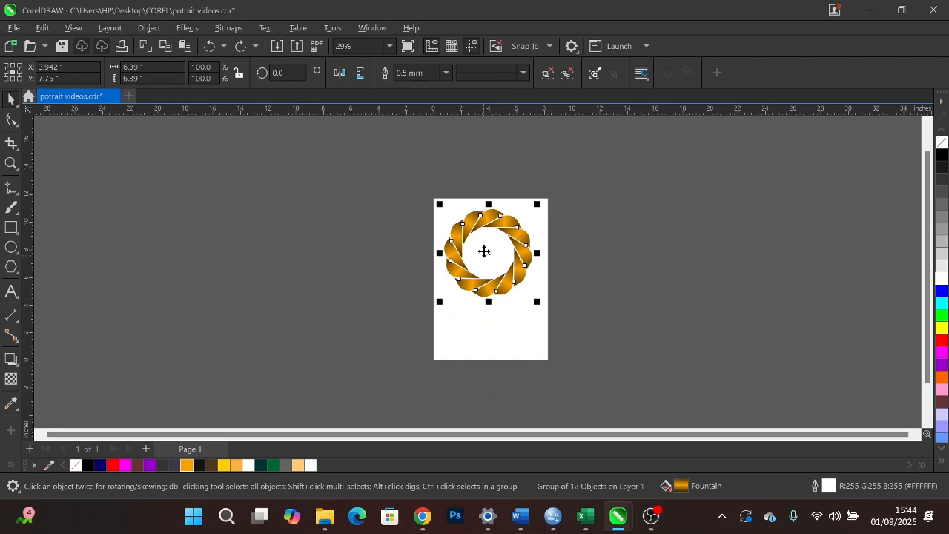
pyautogui.moveTo(483, 250); pyautogui.dragTo(485, 340)
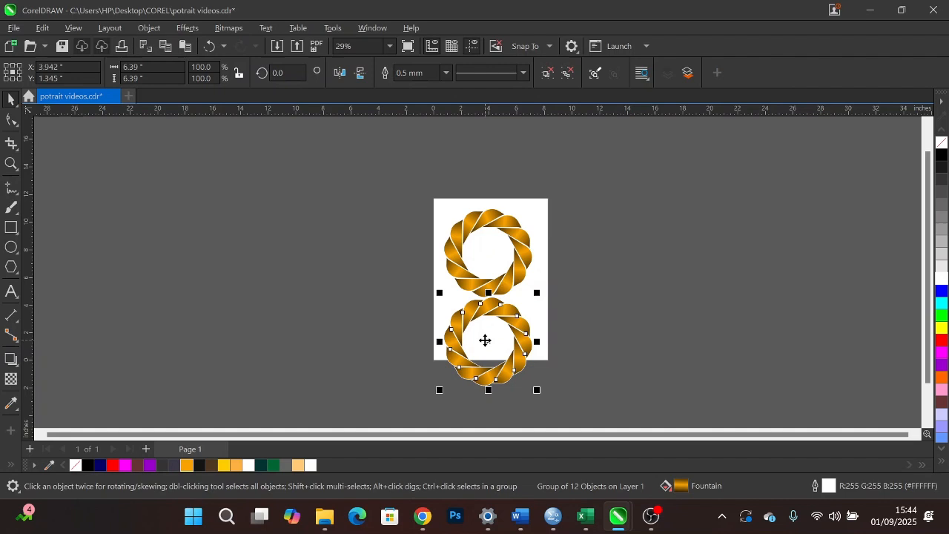
# - Fade the lower ring with a vertical fountain transparency from 0 inside the upper ring to 100 just below the lower ring's upper edge
pyautogui.click(11, 379)
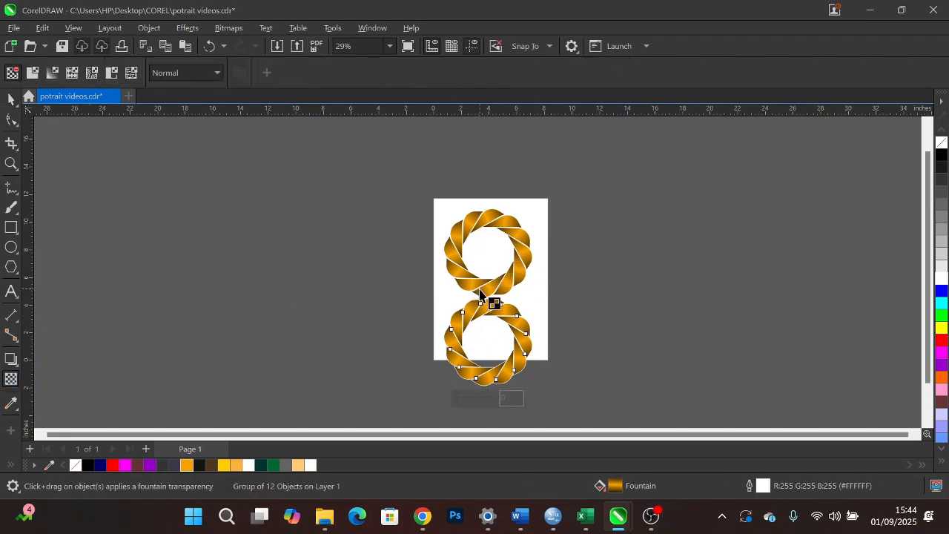
pyautogui.moveTo(488, 297); pyautogui.dragTo(487, 364)
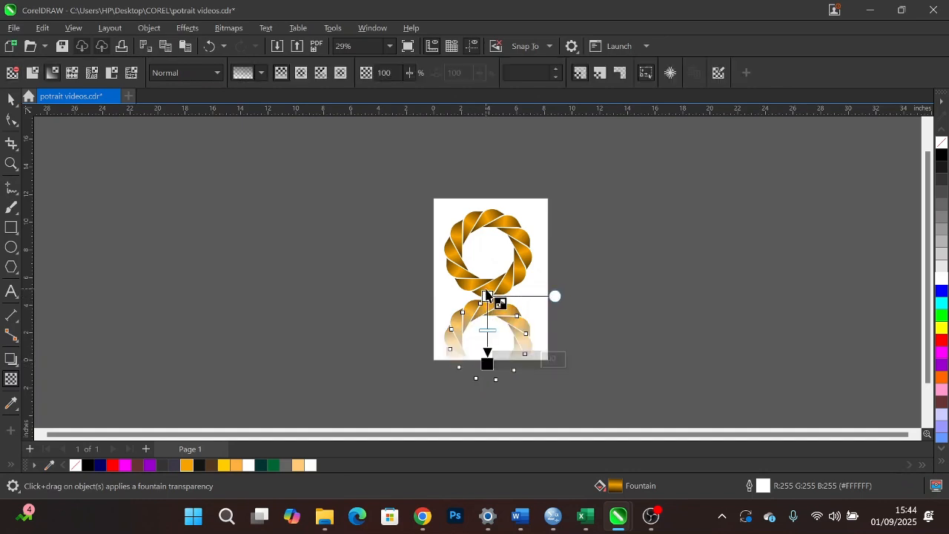
pyautogui.moveTo(487, 296); pyautogui.dragTo(487, 262)
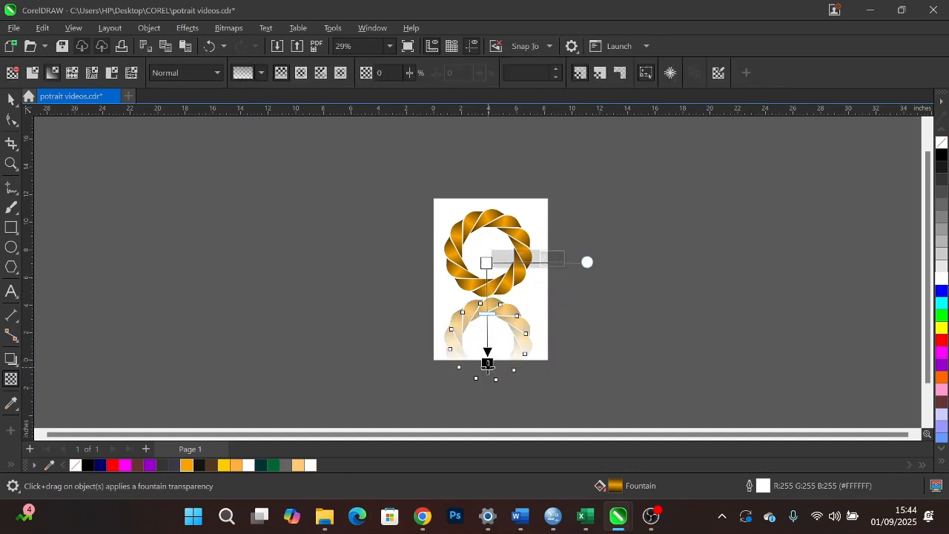
pyautogui.moveTo(487, 364); pyautogui.dragTo(488, 328)
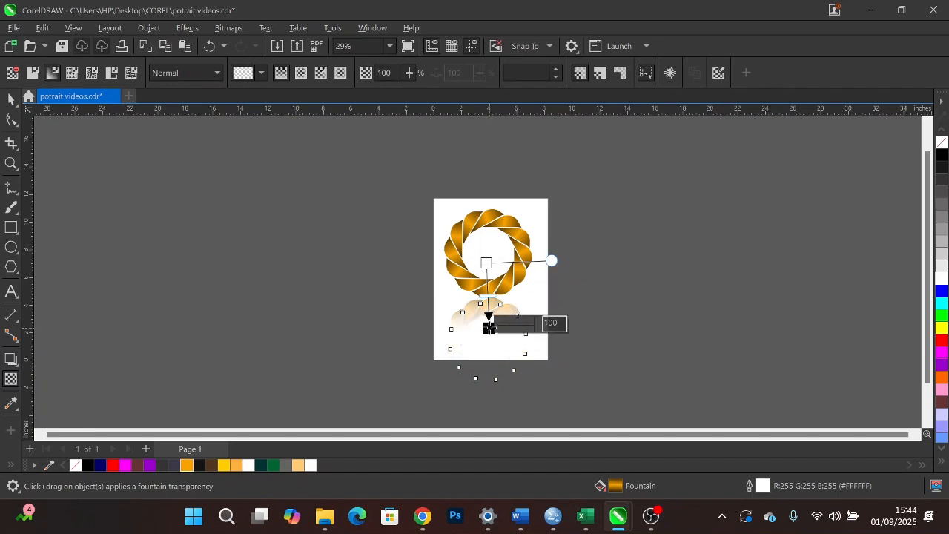
pyautogui.moveTo(487, 261); pyautogui.dragTo(487, 267)
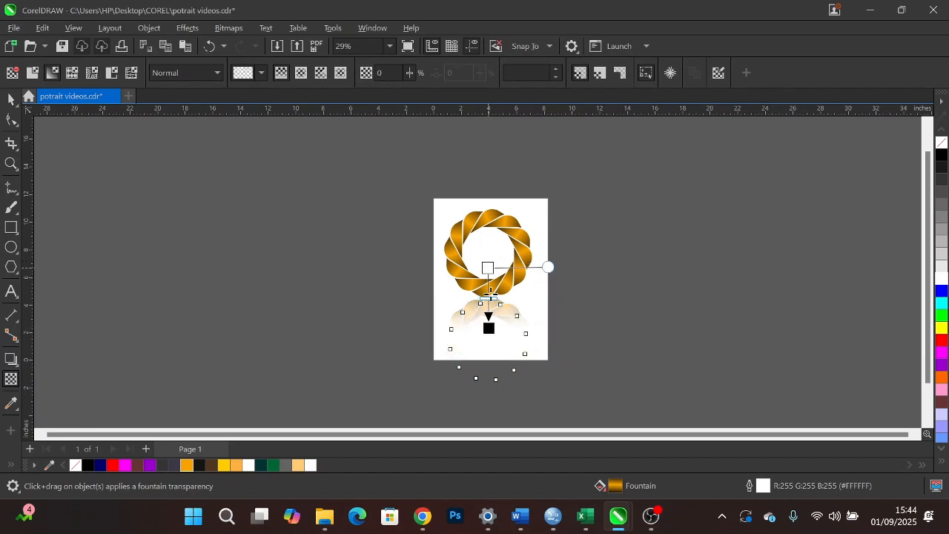
pyautogui.click(489, 324)
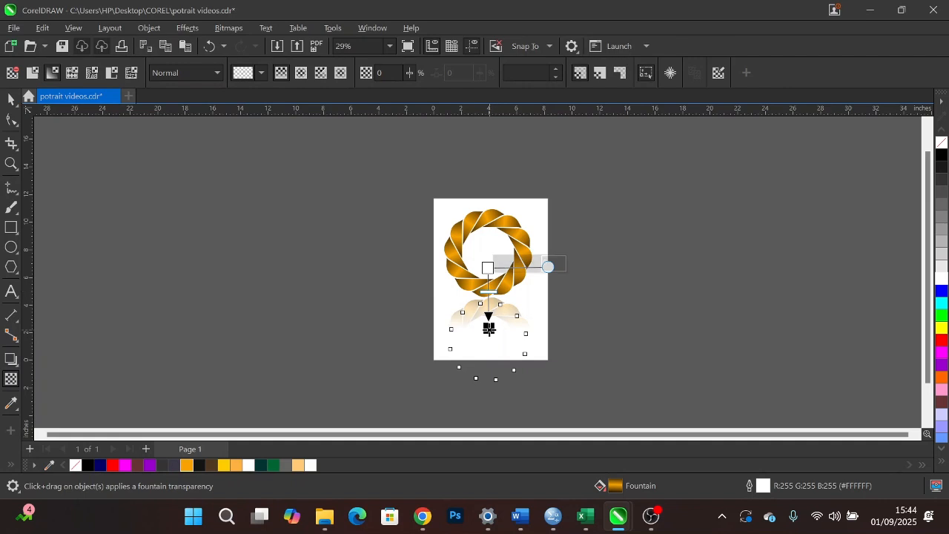
pyautogui.moveTo(489, 325); pyautogui.dragTo(488, 322)
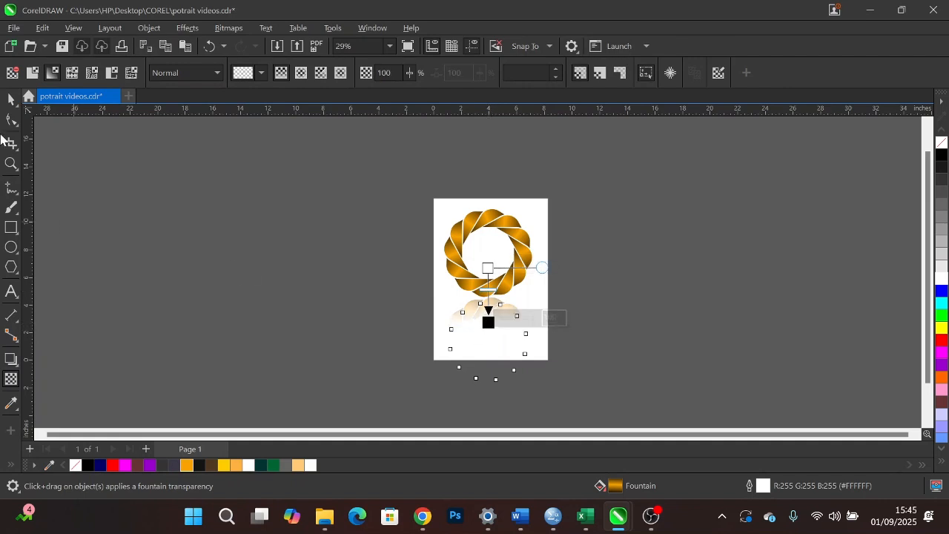
pyautogui.click(11, 98)
pyautogui.click(255, 197)
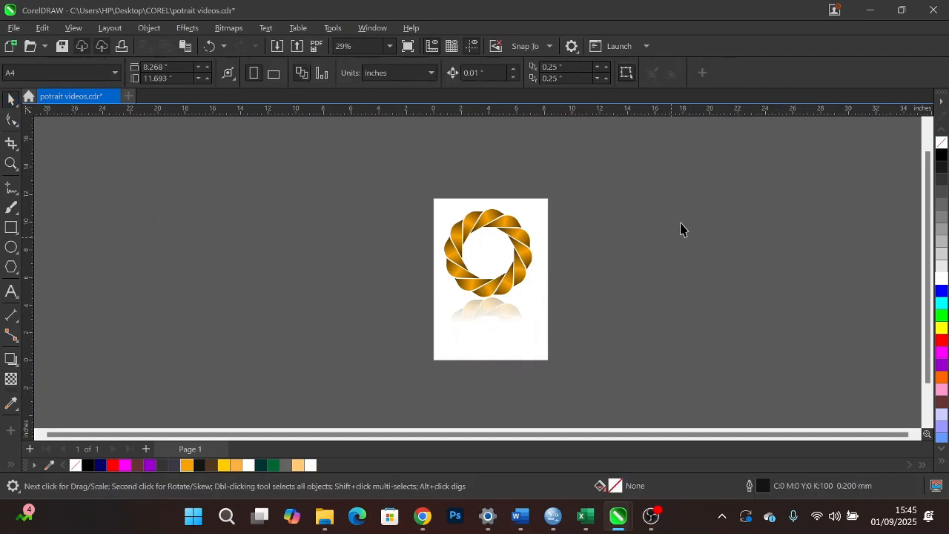
# - Preview the ring and its faded reflection in full screen, and return to the drawing
pyautogui.click(389, 46)
pyautogui.click(382, 61)
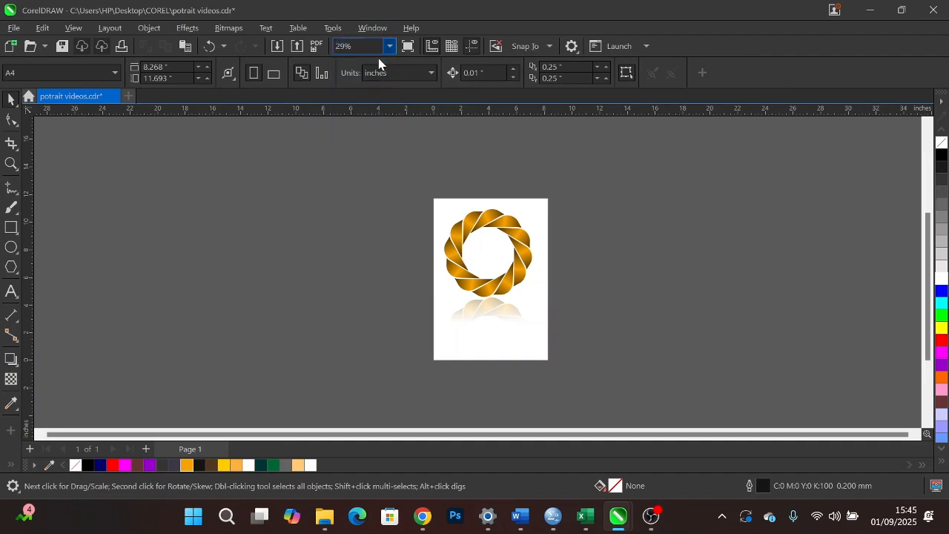
pyautogui.rightClick(677, 162)
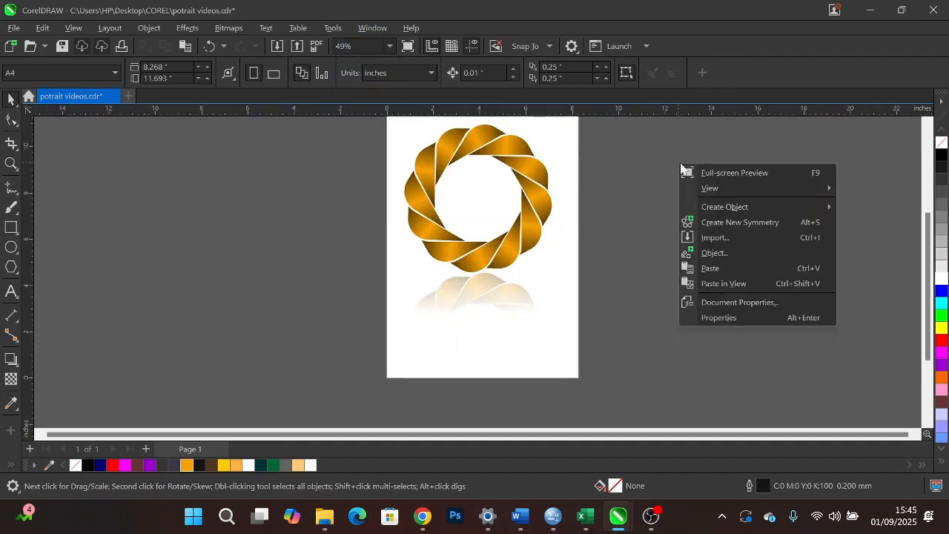
pyautogui.click(719, 171)
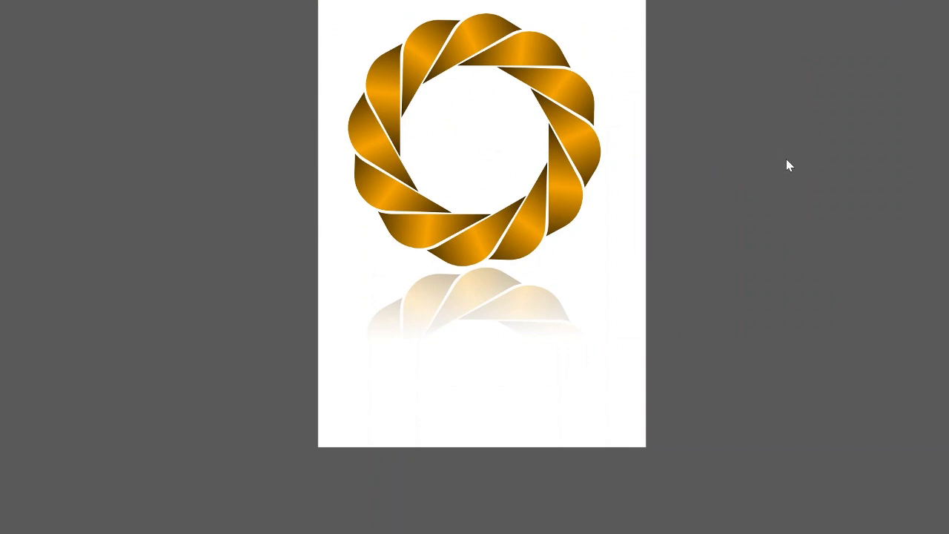
pyautogui.click(717, 247)
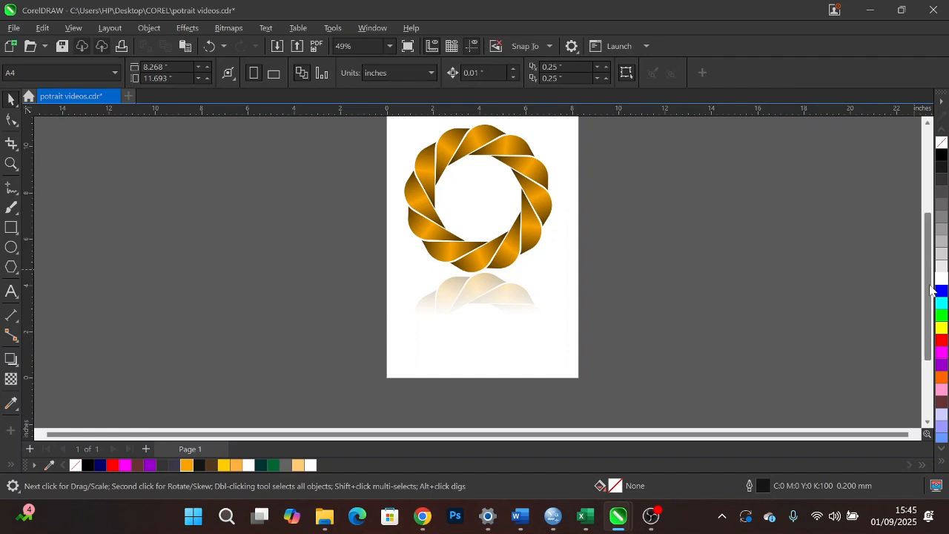
pyautogui.scroll(1, 928, 291)
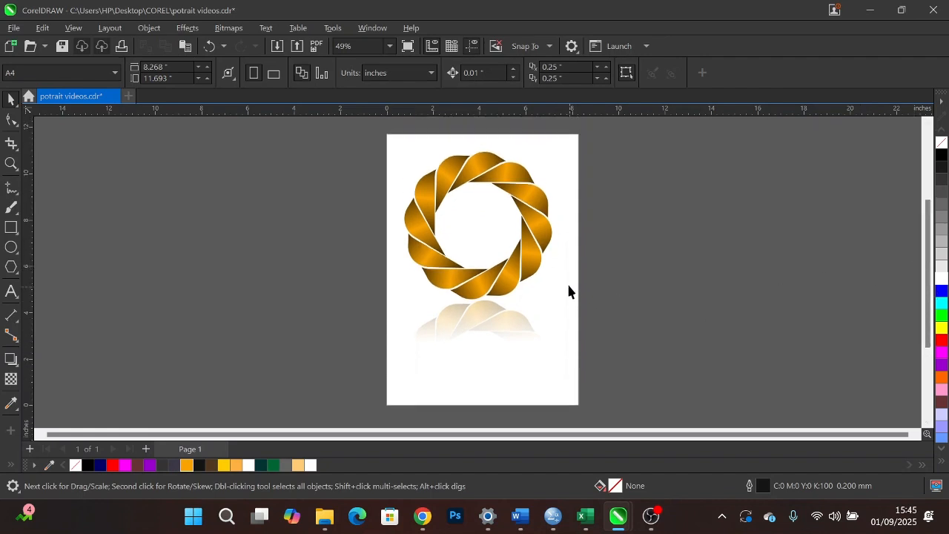